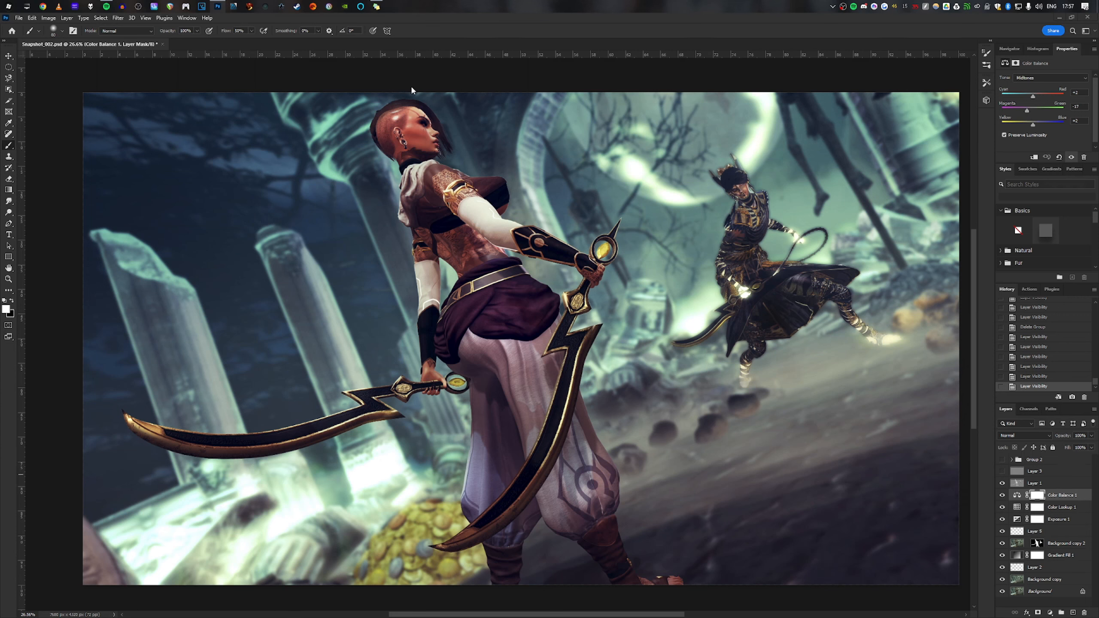
Step: Create a new layer group above the Color Balance 1 layer and add an empty layer inside it
scroll(414, 89, up, 4)
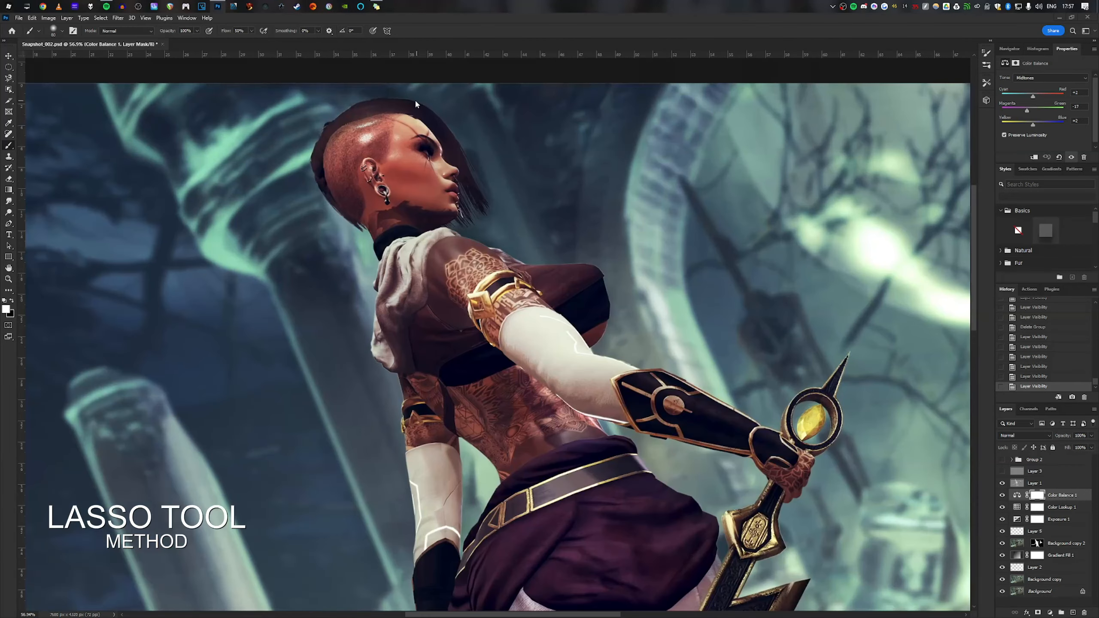
scroll(414, 99, up, 7)
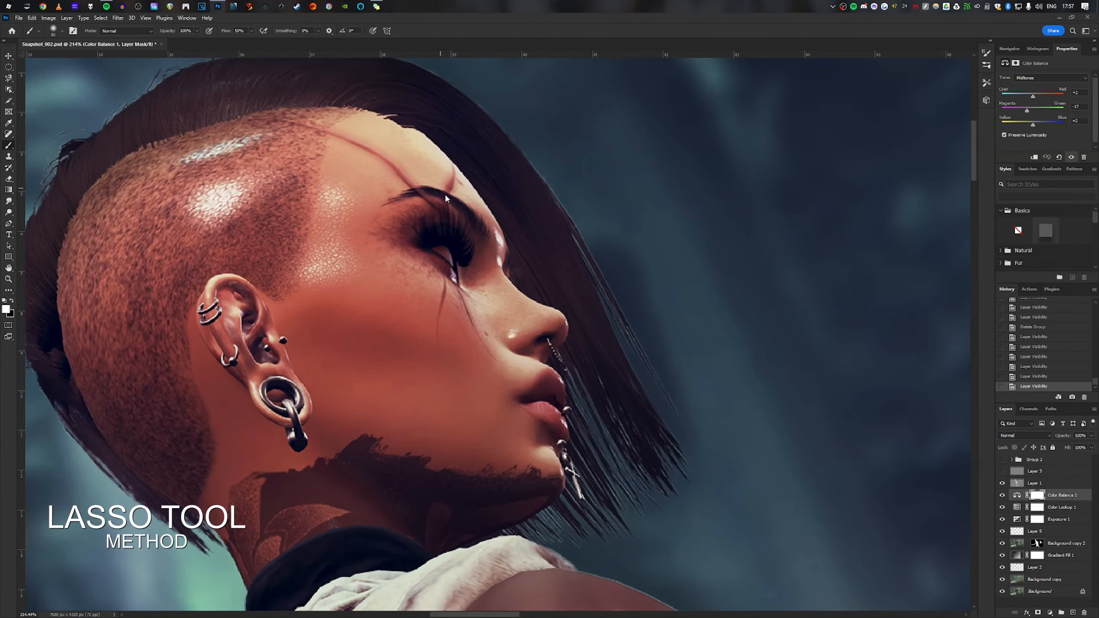
scroll(445, 194, up, 1)
scroll(445, 193, down, 3)
scroll(453, 191, down, 2)
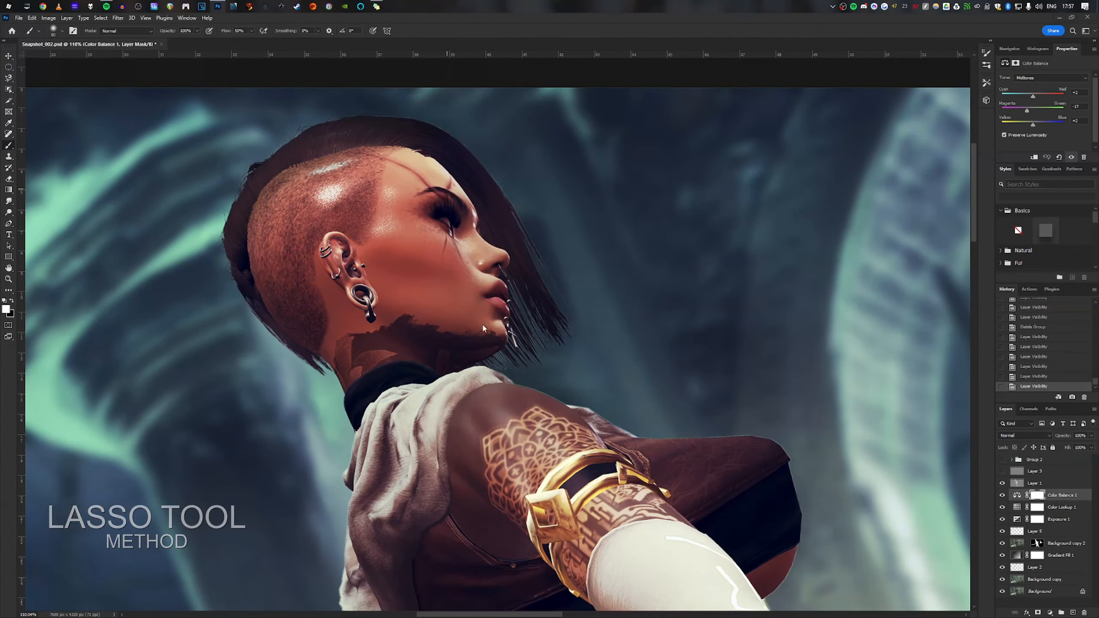
scroll(488, 211, up, 3)
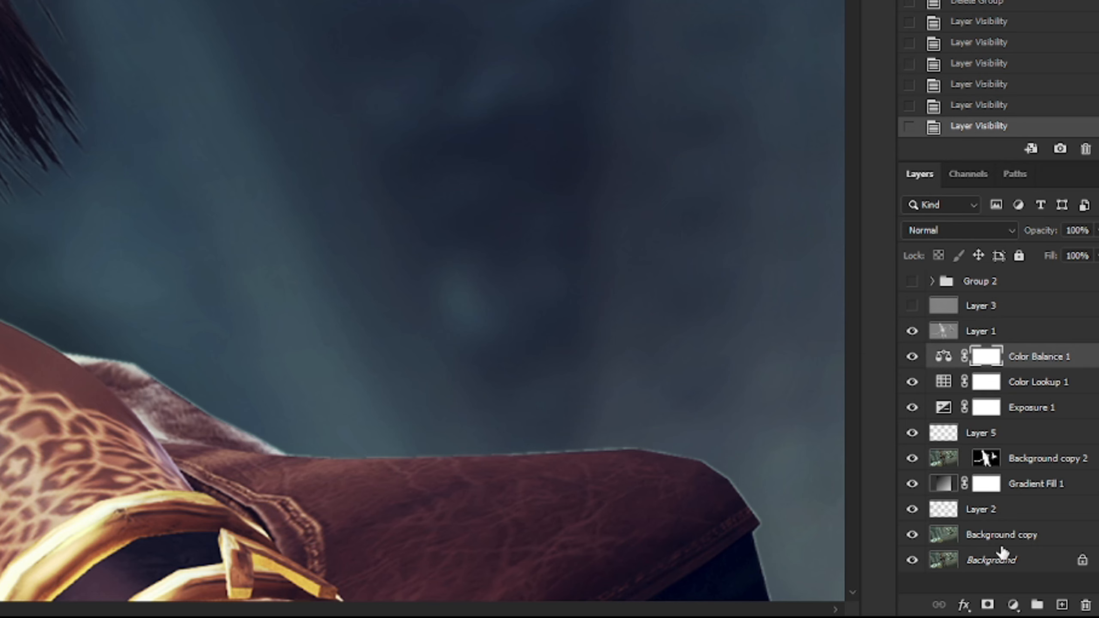
click(1039, 607)
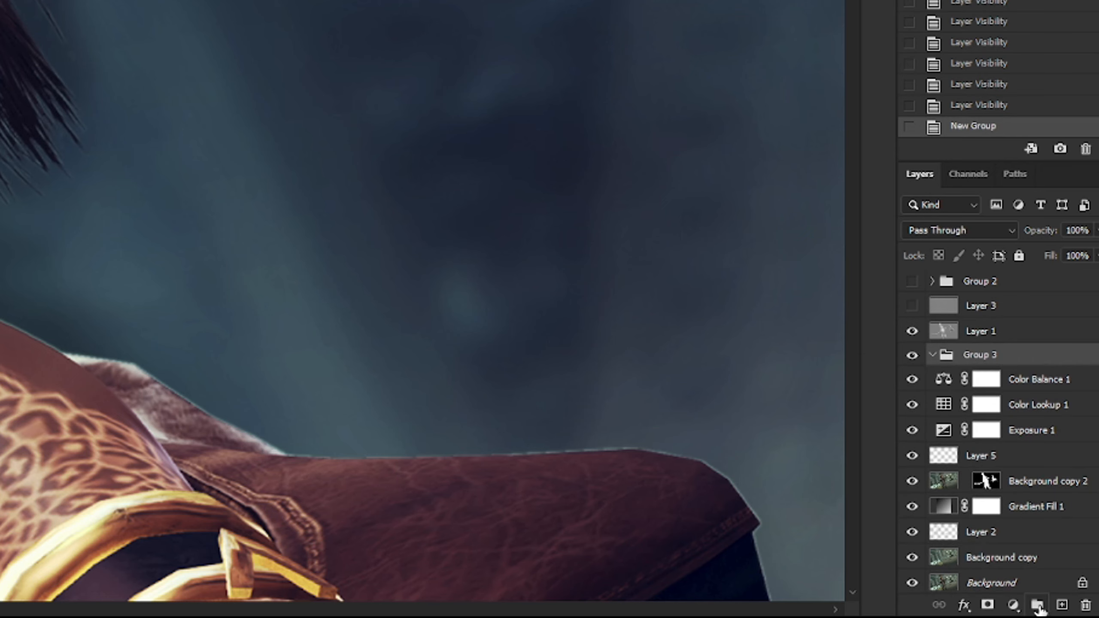
click(1062, 606)
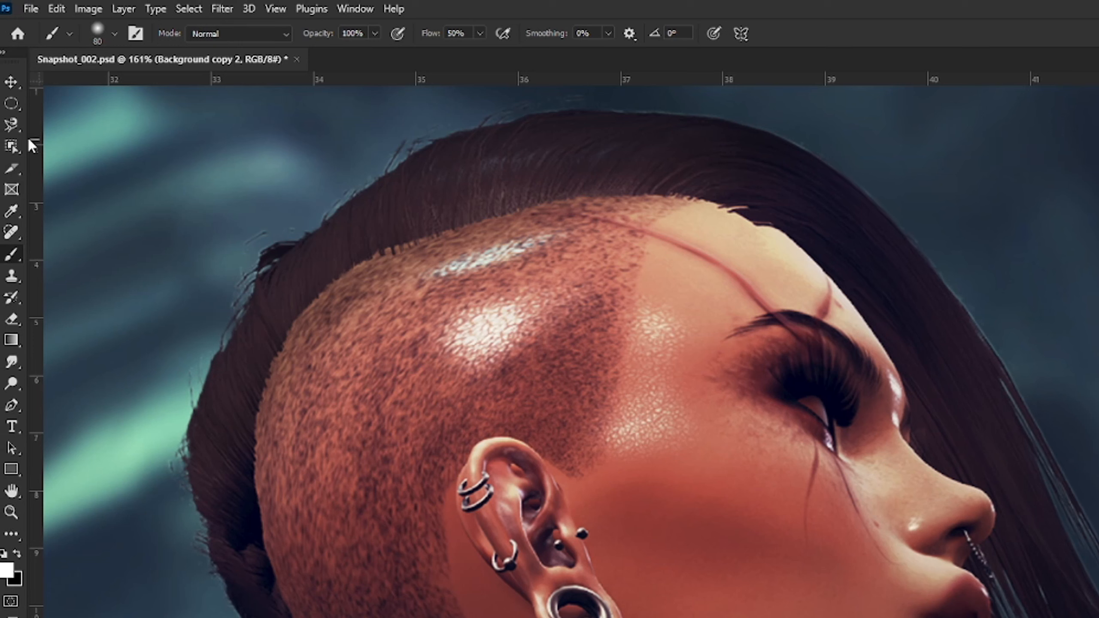
Step: Select the woman's face on Background copy 2 with the Magnetic Lasso, tracing the profile from the forehead to the chin and closing around the ear
click(11, 121)
right_click(12, 124)
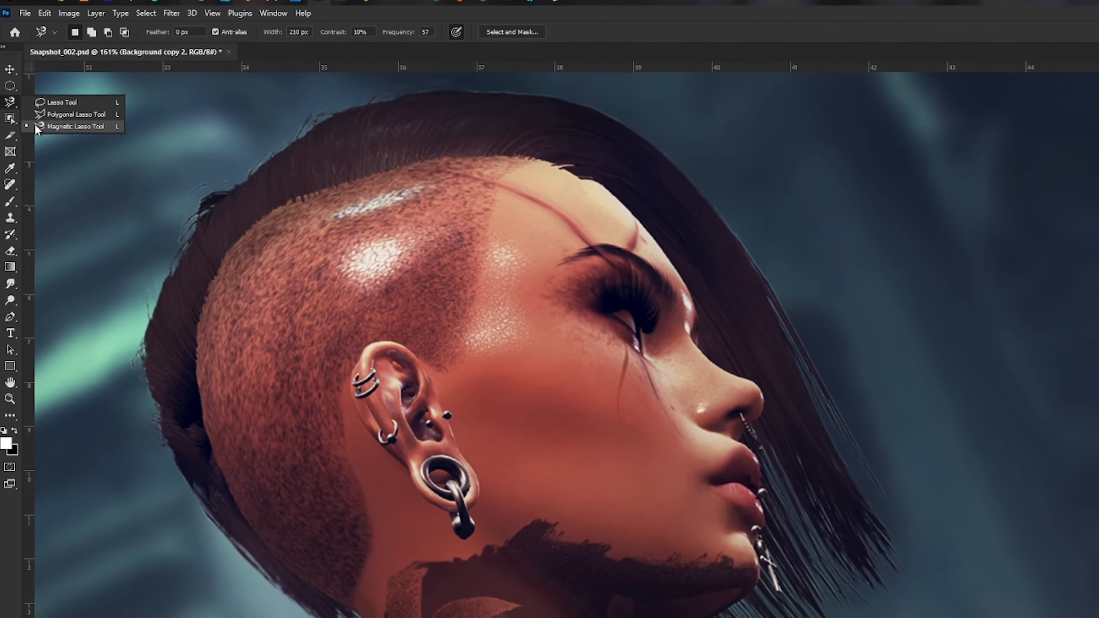
scroll(652, 219, up, 6)
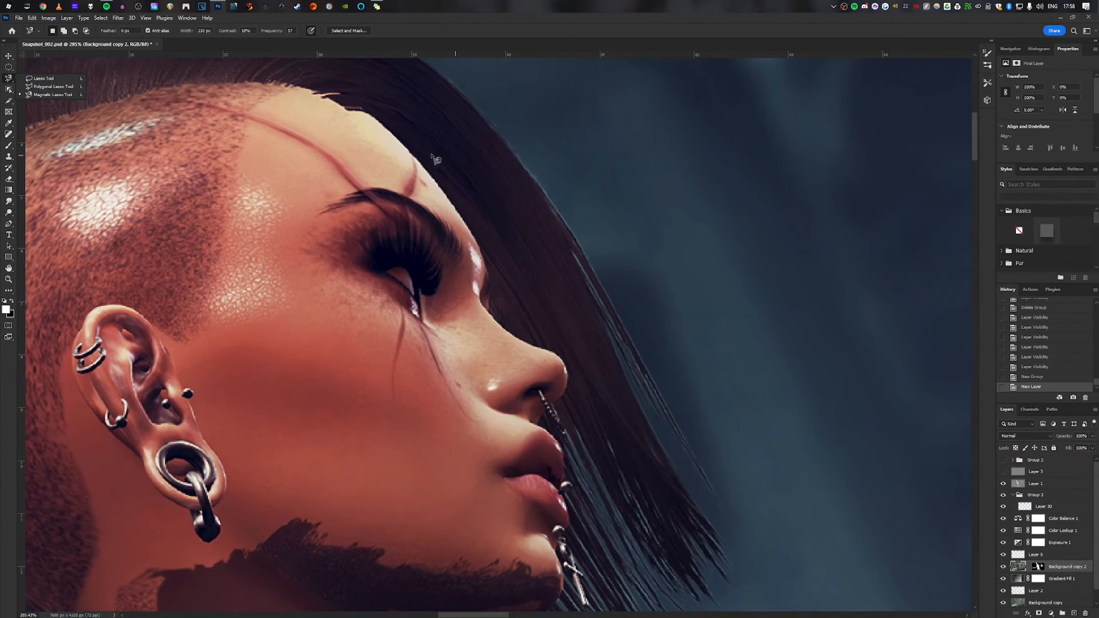
scroll(435, 159, down, 1)
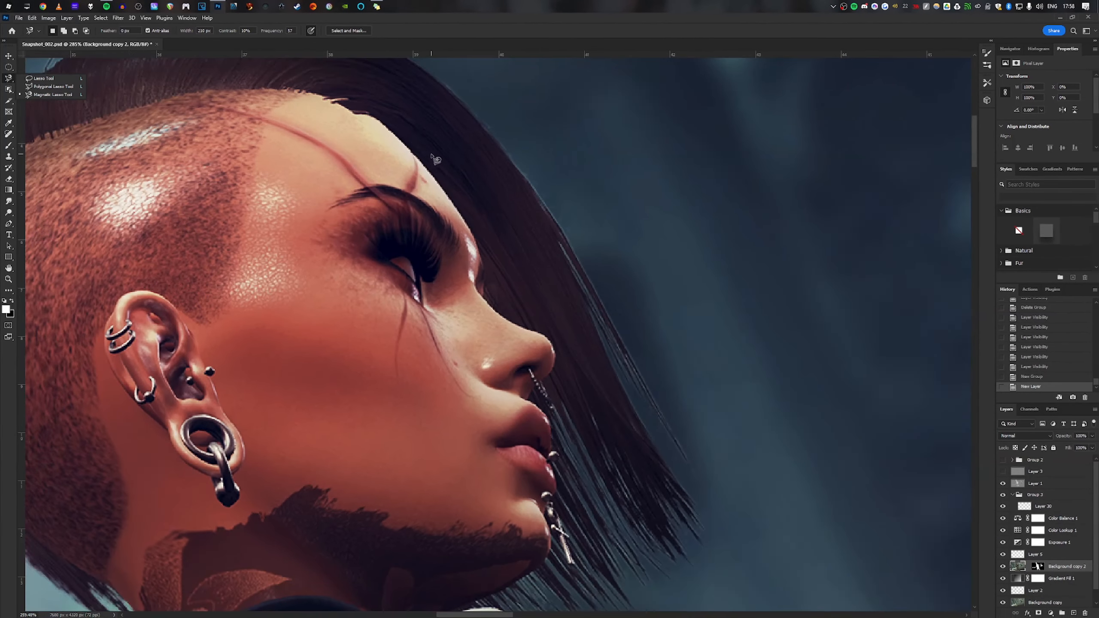
click(373, 116)
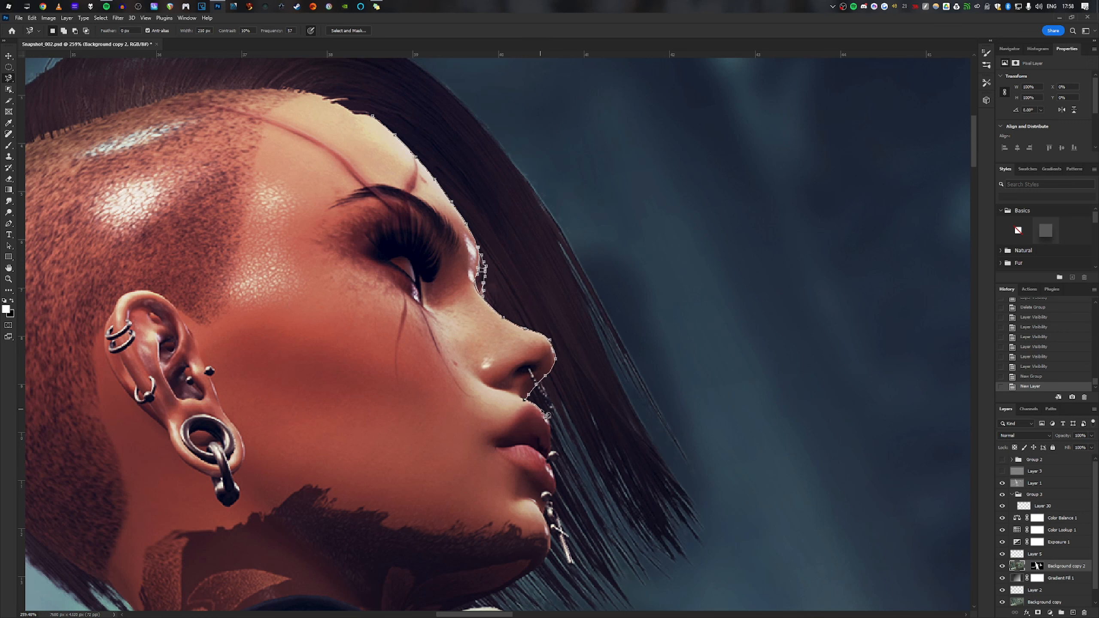
drag(513, 584, 602, 492)
drag(260, 174, 277, 362)
click(438, 188)
shift+click(591, 353)
click(590, 354)
drag(597, 504, 482, 471)
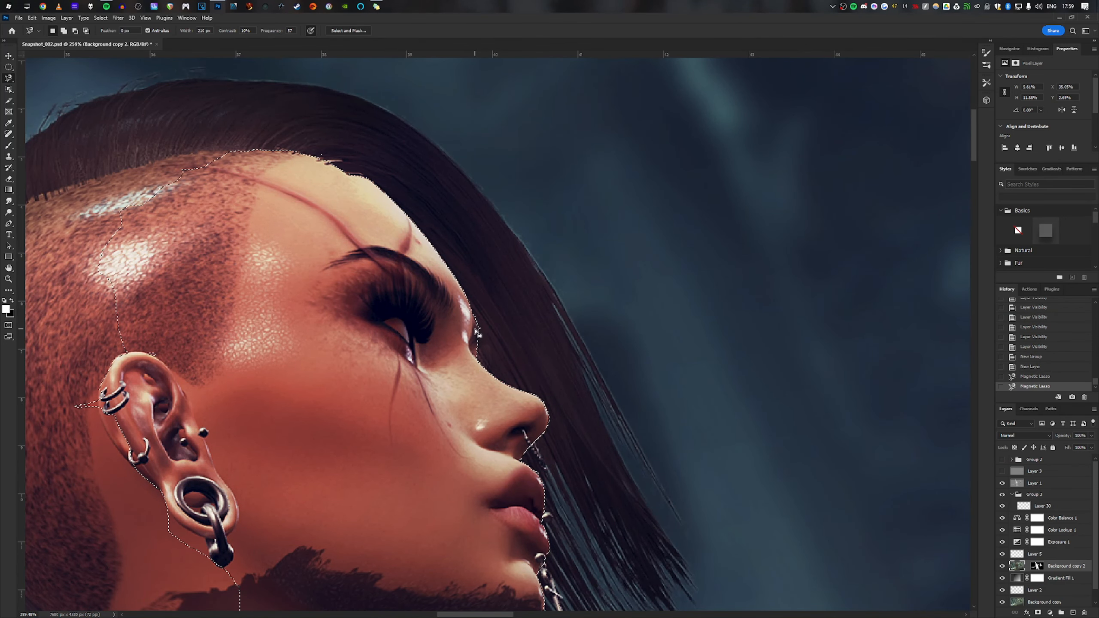
scroll(476, 342, down, 2)
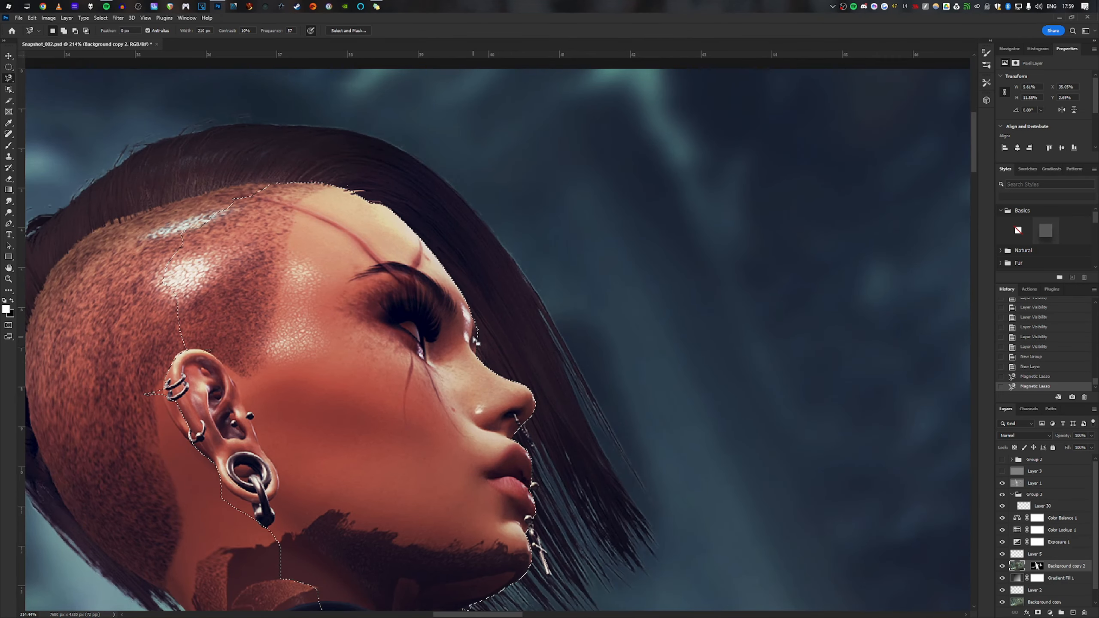
Step: Brush rim light along the face's profile inside the selection on Layer 30 and set that layer's blend mode to Soft Light
click(1041, 506)
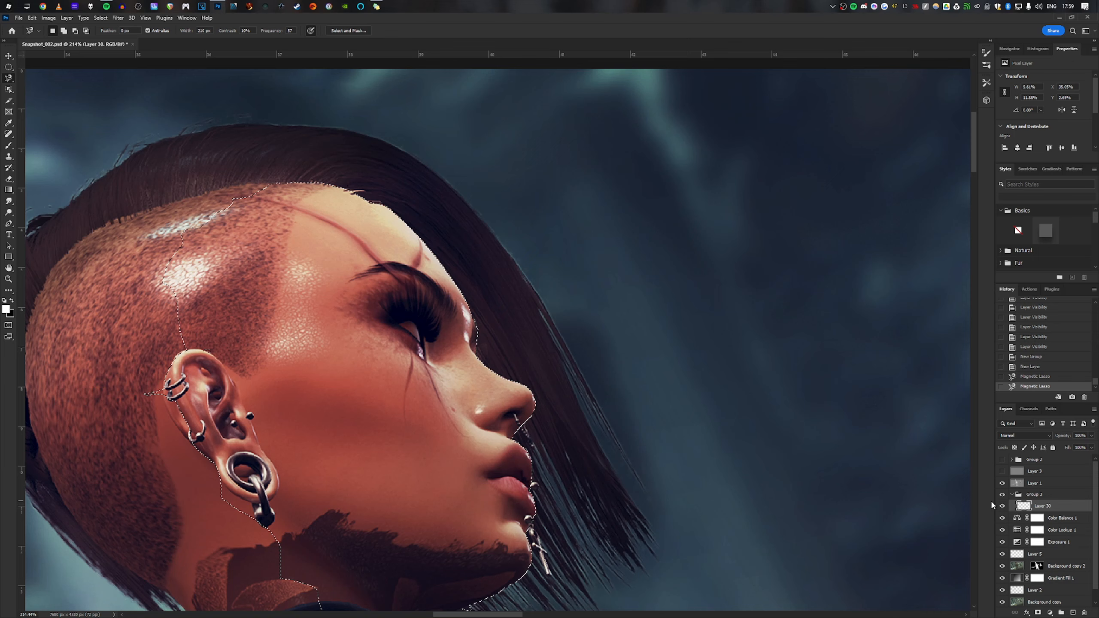
scroll(381, 255, up, 2)
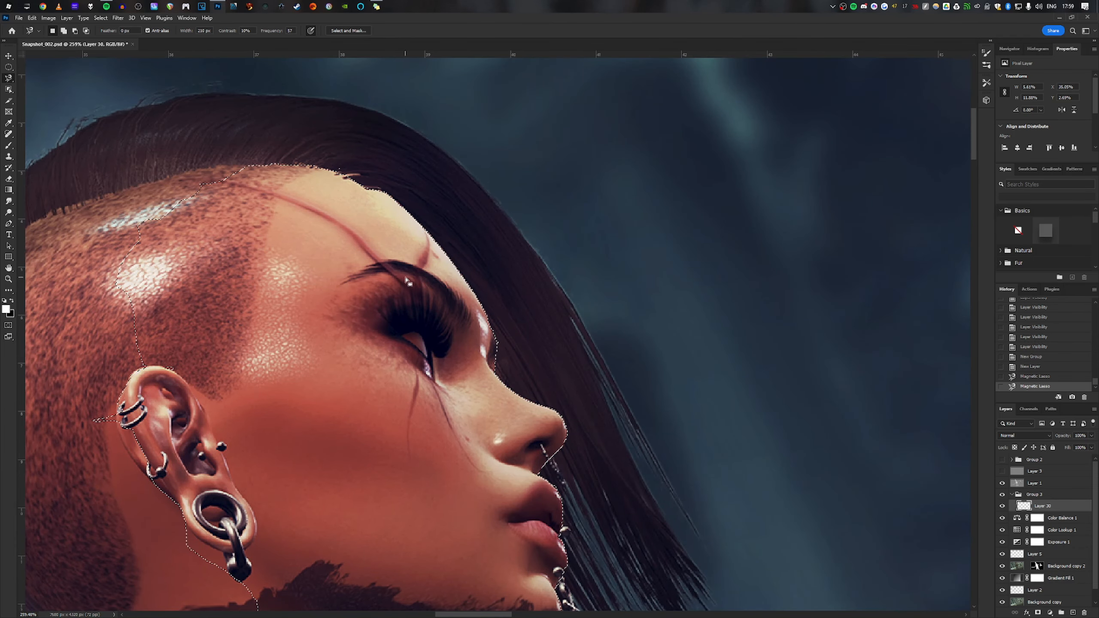
key(b)
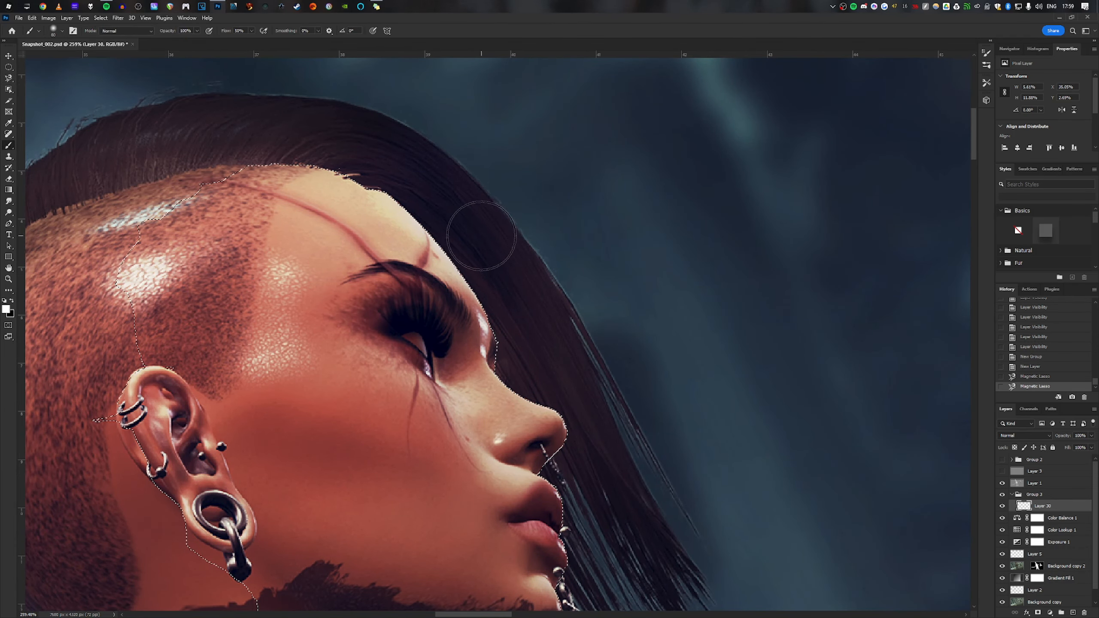
mouse_move(422, 174)
mouse_down()
mouse_move(488, 255)
mouse_move(480, 239)
mouse_move(514, 339)
mouse_up()
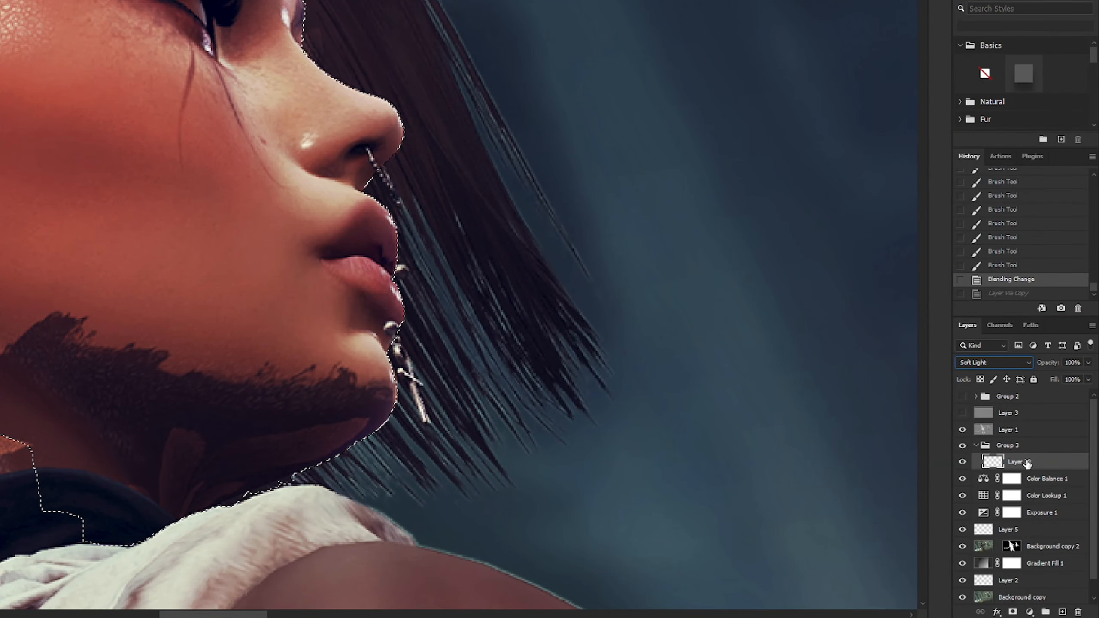
Step: Duplicate Layer 30 and set the copy's blend mode to Overlay
drag(1029, 464, 1066, 612)
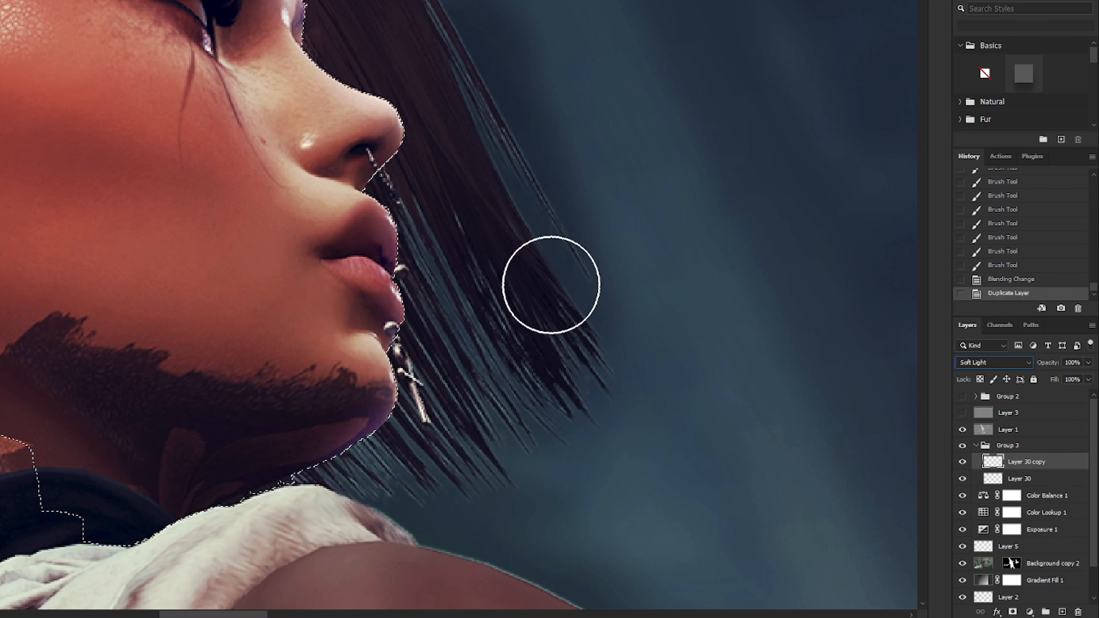
click(965, 361)
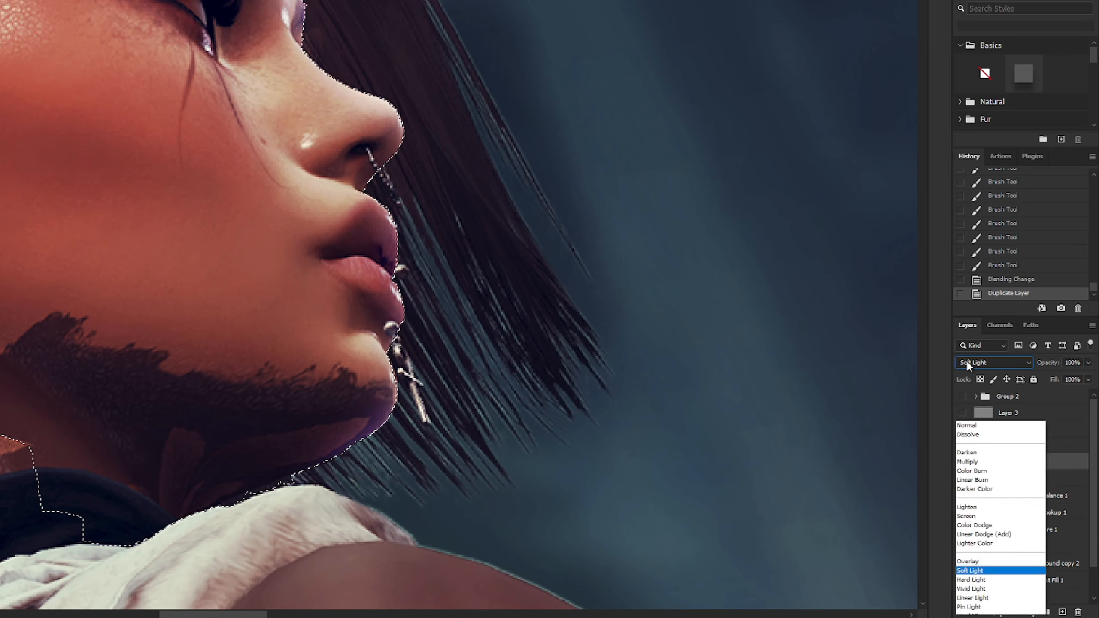
click(968, 465)
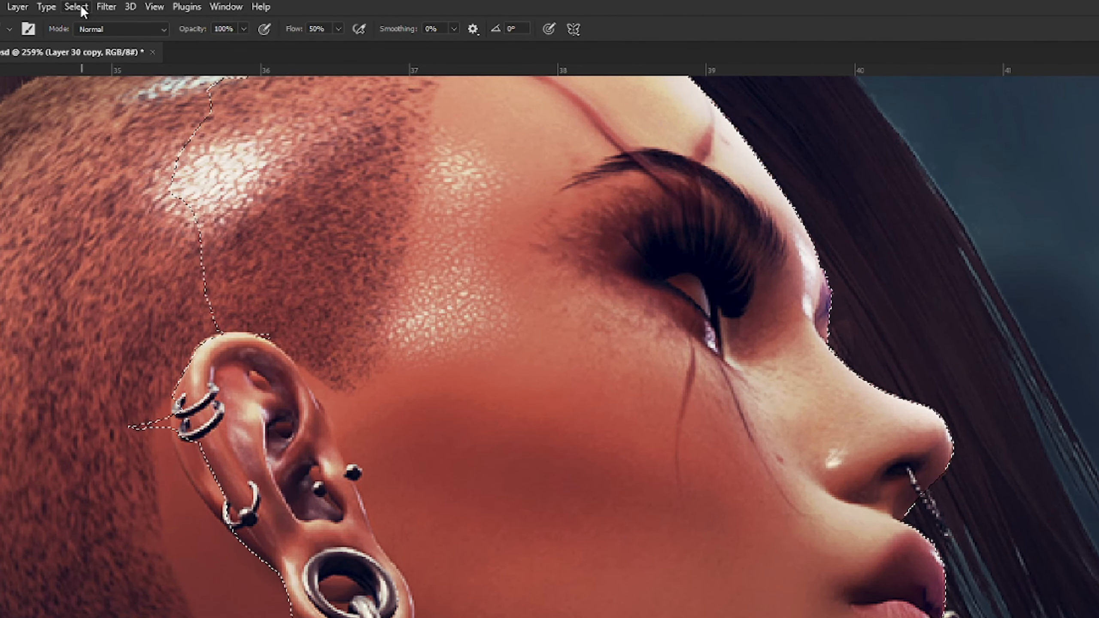
Step: Contract the face selection by 5 pixels, clear its contents from the Layer 30 copy, and deselect
click(79, 7)
mouse_move(135, 233)
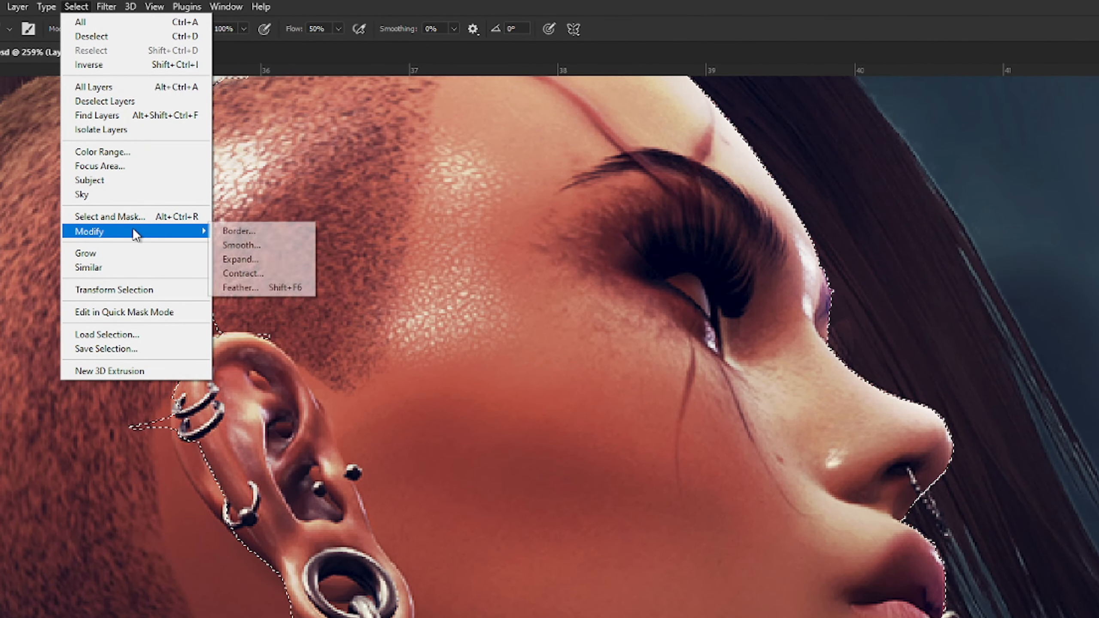
click(269, 273)
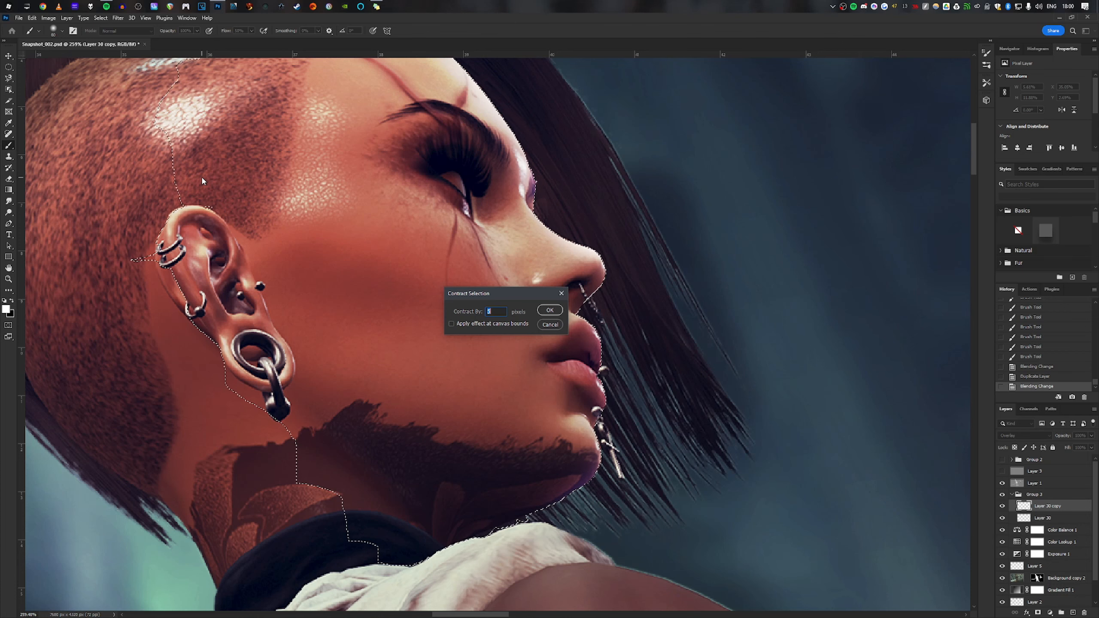
key(Return)
key(Delete)
key(ctrl+d)
Step: Apply a Gaussian Blur with a 0.7 pixel radius to the Layer 30 copy
drag(554, 258, 554, 319)
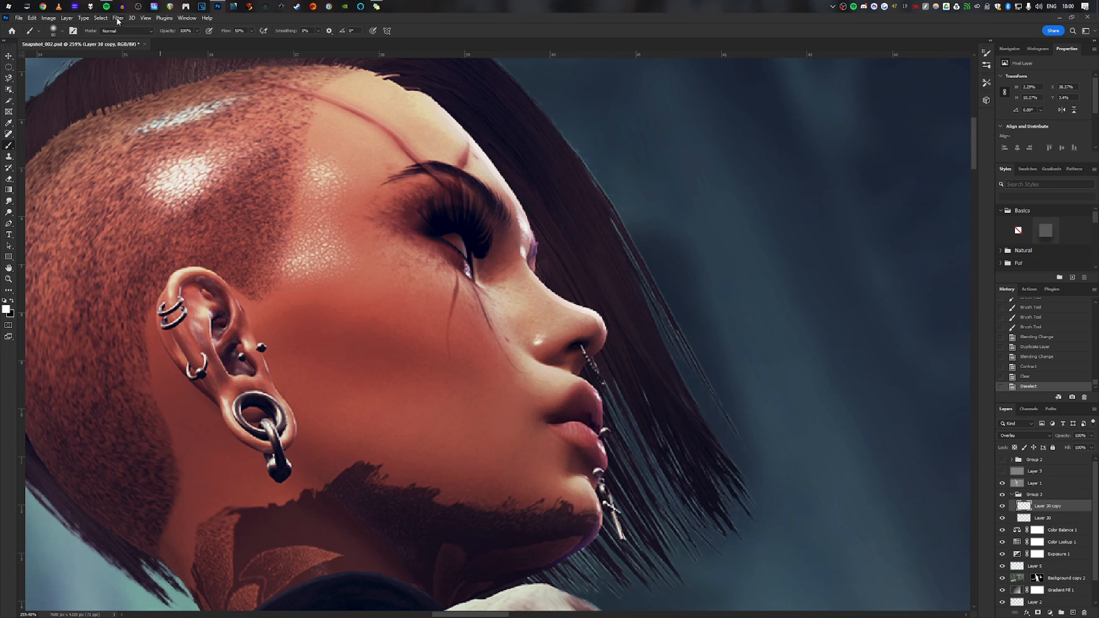
click(117, 19)
mouse_move(164, 127)
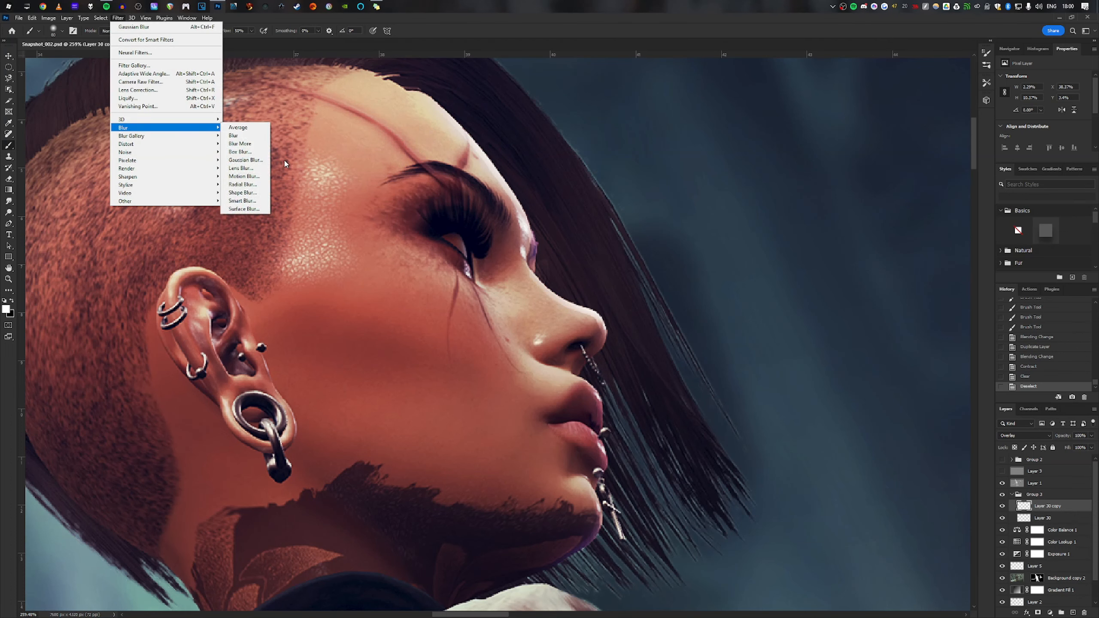
click(245, 160)
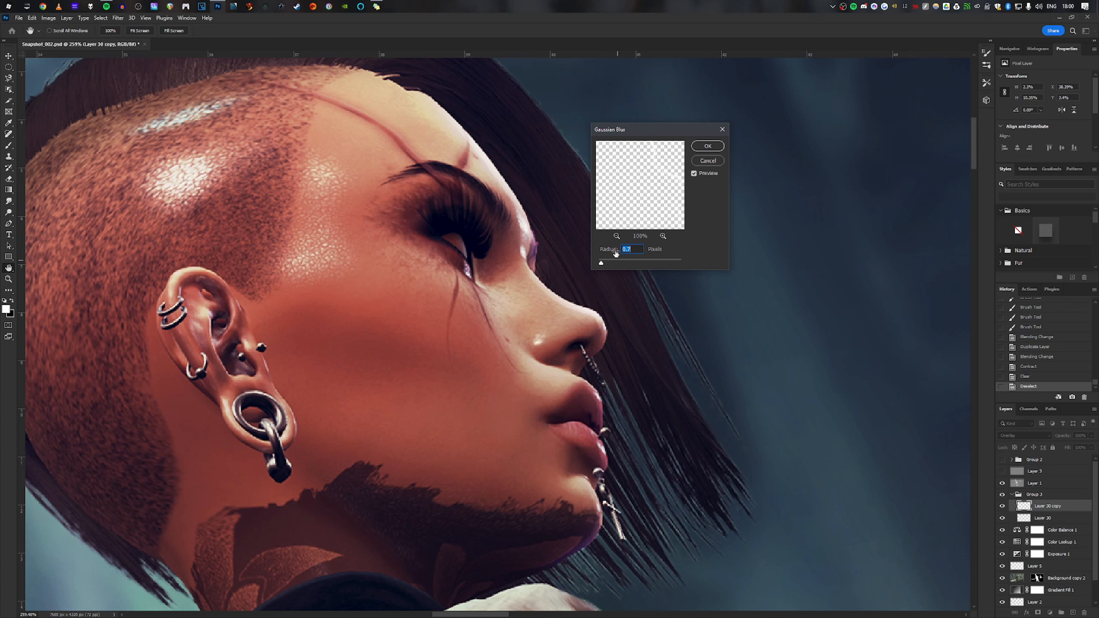
click(707, 146)
key(b)
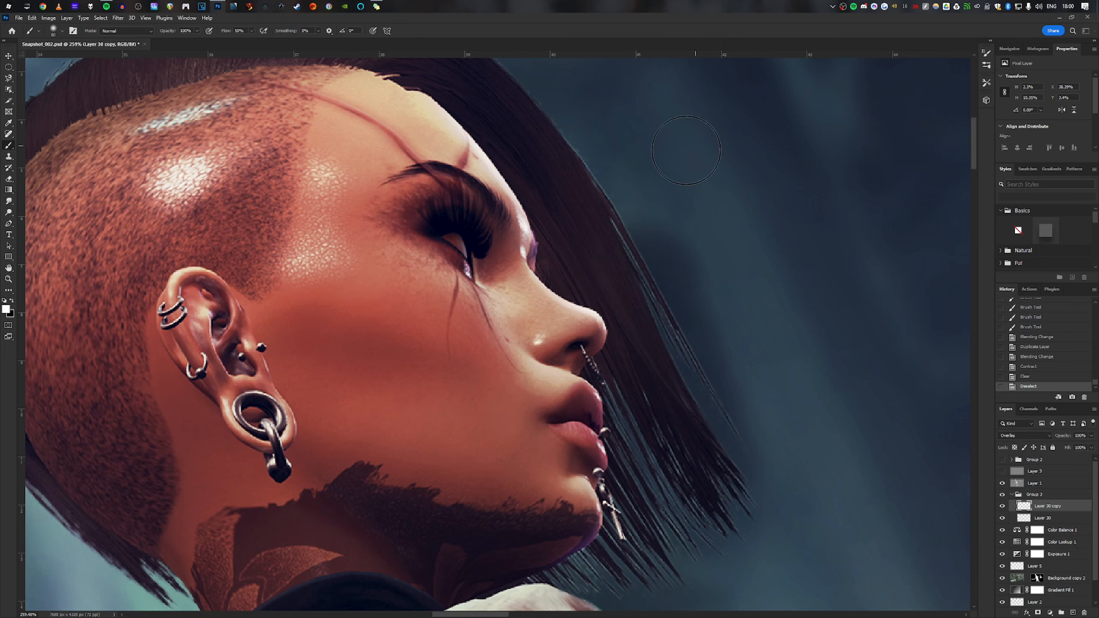
Step: Colorize the rim light on Layer 30 with Hue/Saturation, using hue 20 and saturation 76, and adjust its lightness
key(alt+bracketleft)
key(ctrl+comma)
key(ctrl+comma)
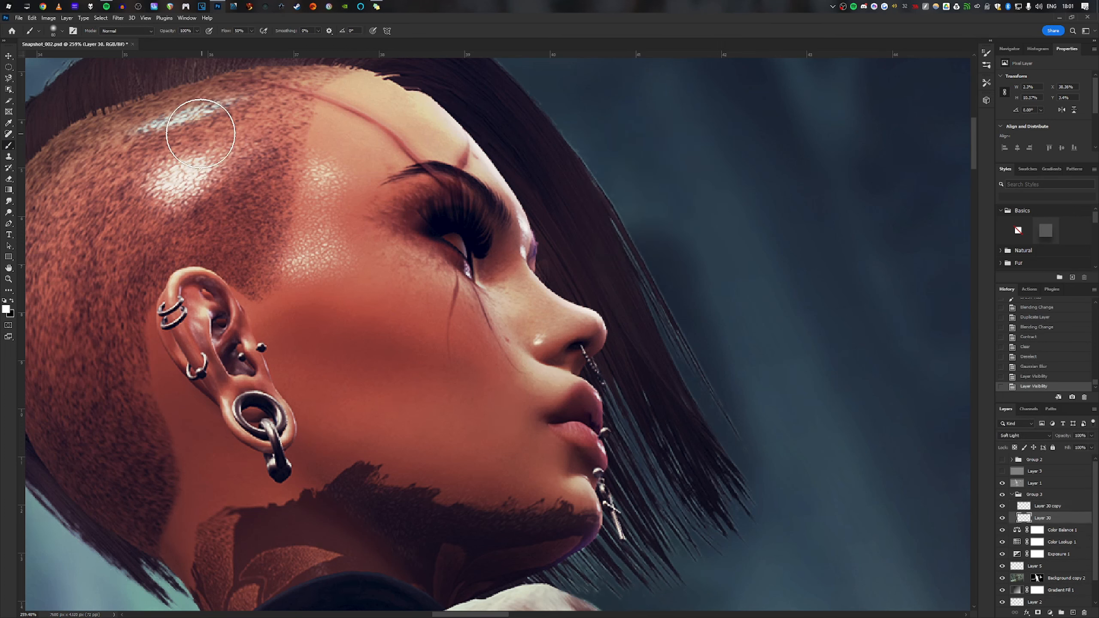
click(49, 17)
mouse_move(71, 46)
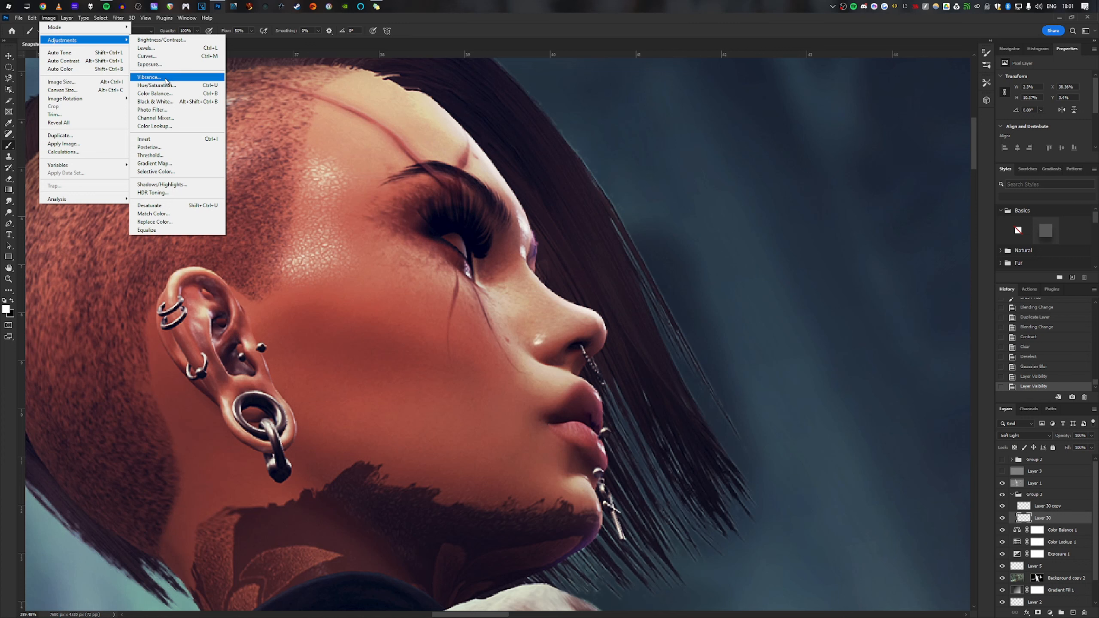
click(156, 85)
click(346, 148)
drag(242, 121, 282, 125)
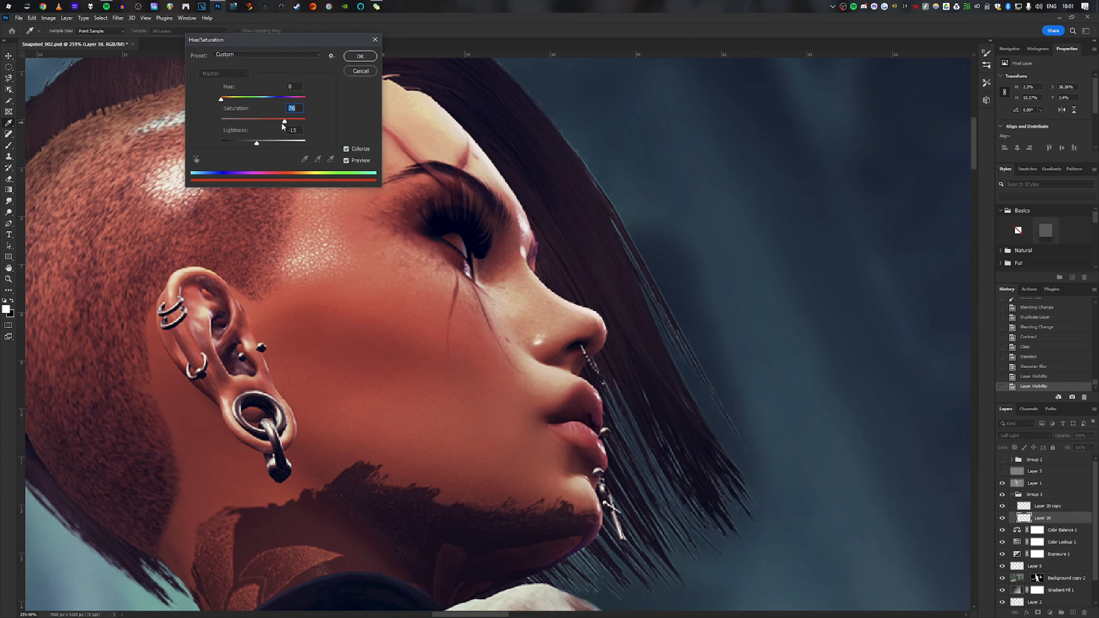
click(225, 99)
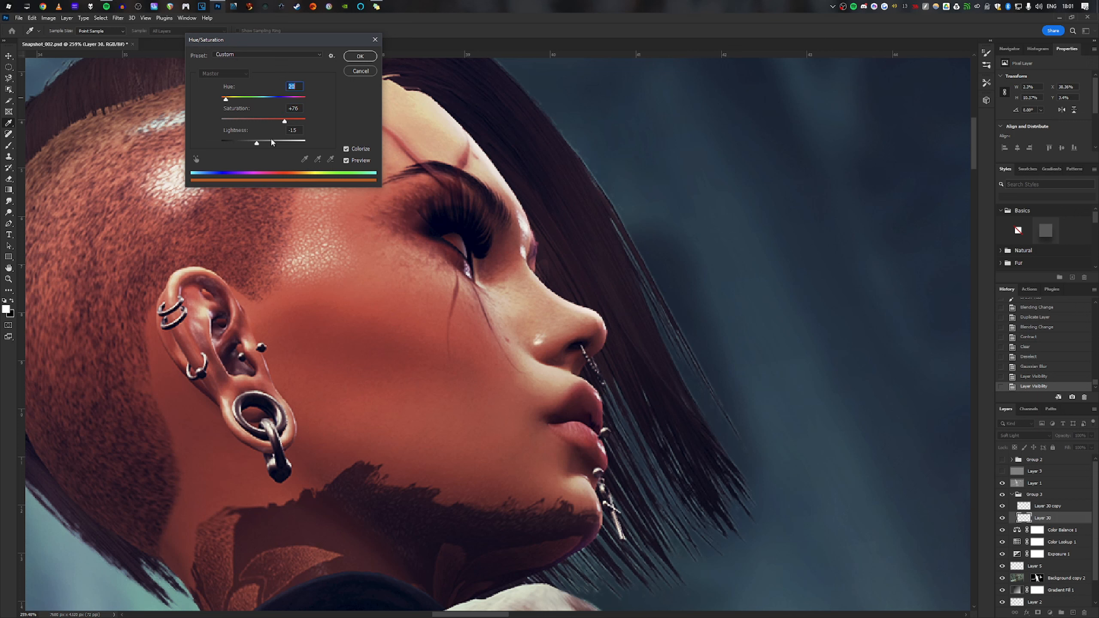
drag(270, 144, 259, 144)
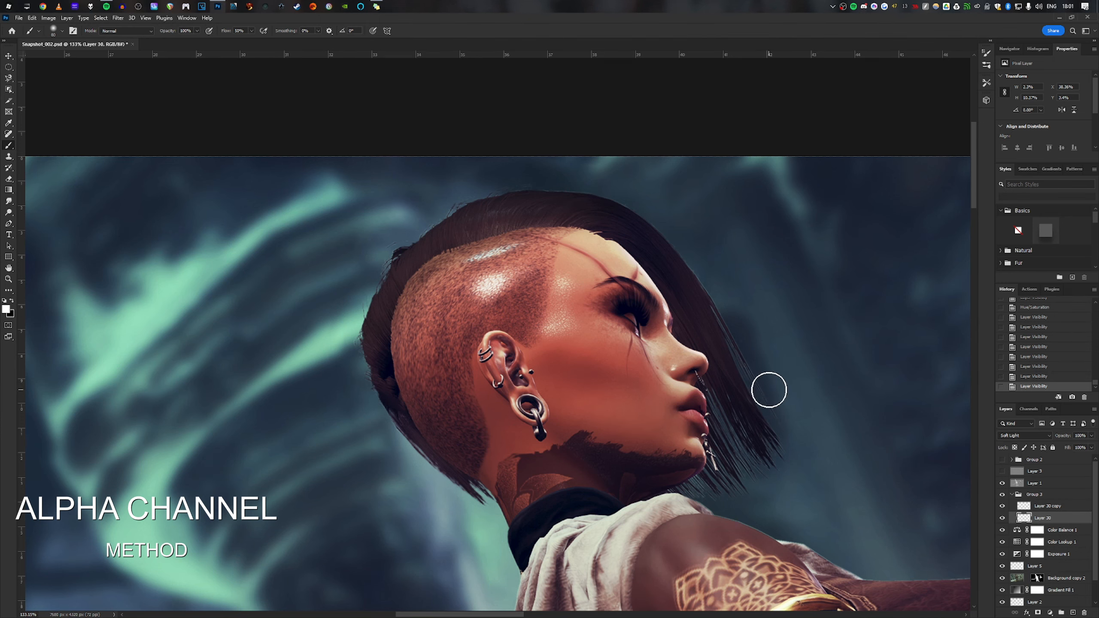
Step: With the Layer 30 copy as the active layer, load the Alpha 1 channel as a selection
key(space)
drag(602, 566, 559, 45)
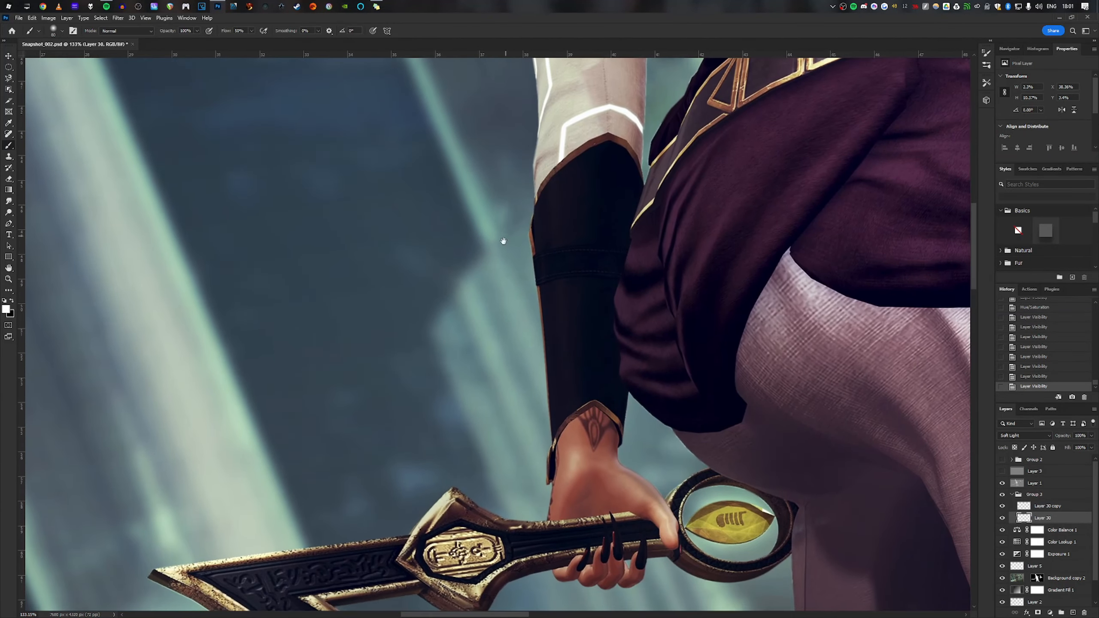
scroll(545, 331, down, 8)
key(space)
drag(545, 331, 738, 348)
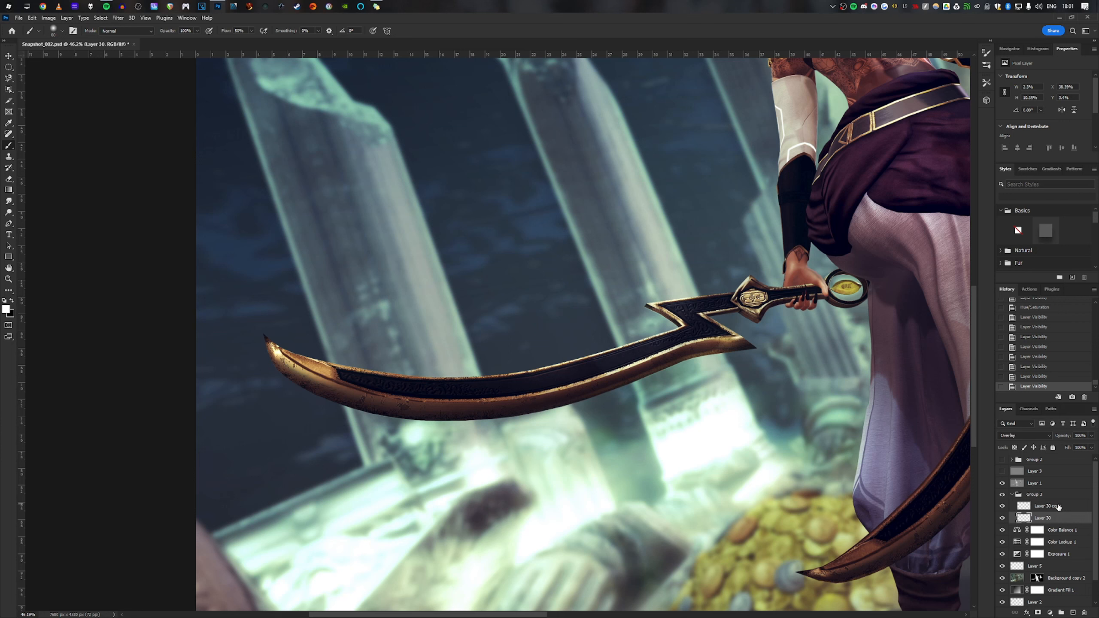
click(1060, 508)
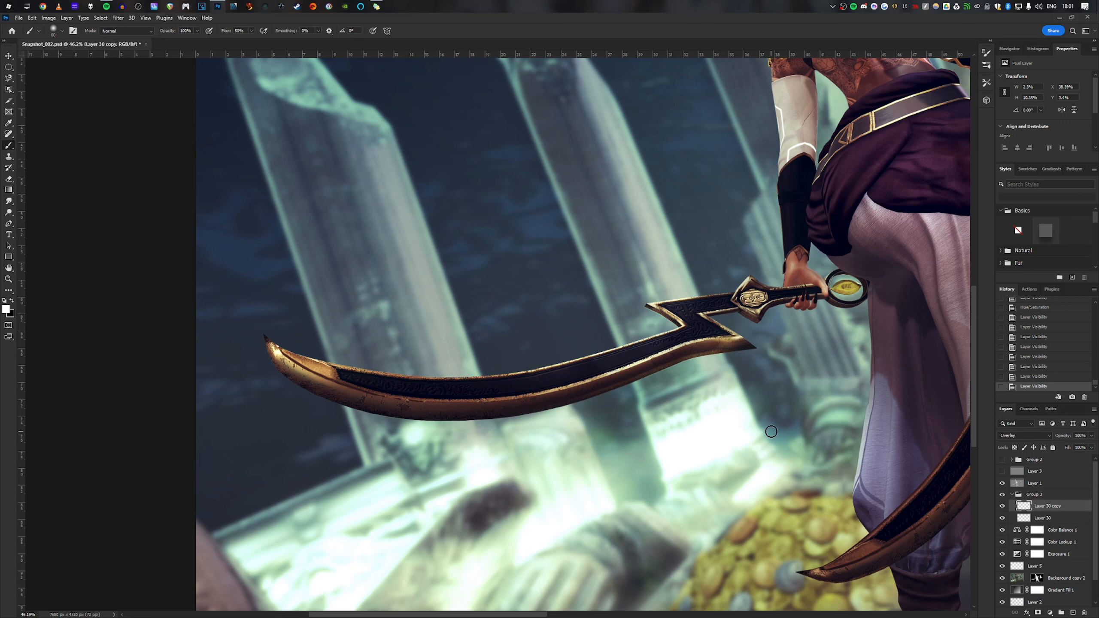
click(1033, 409)
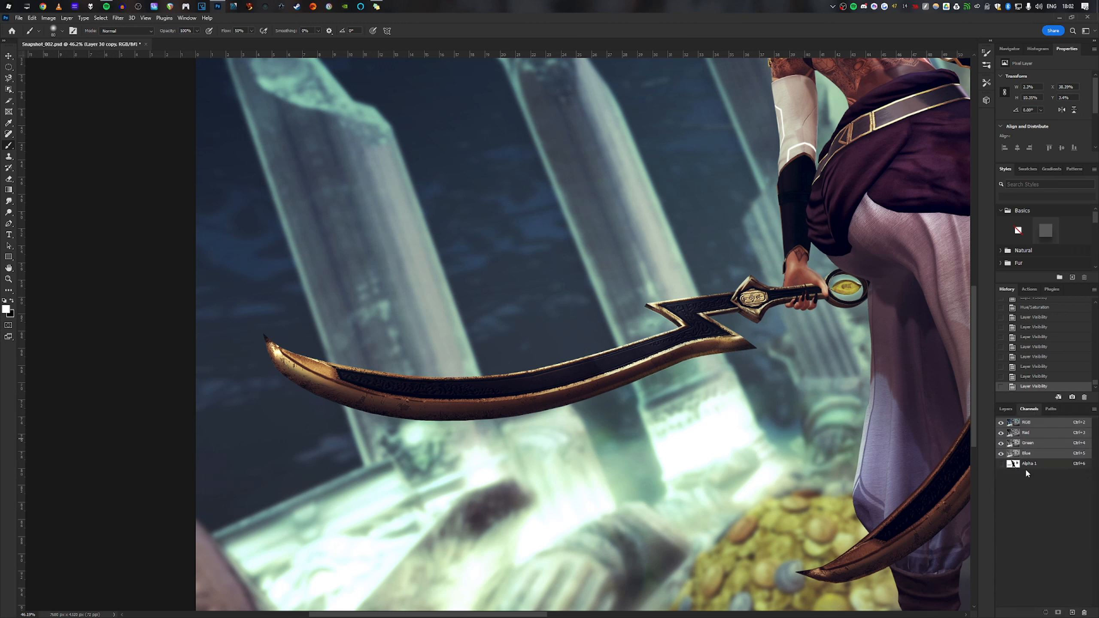
ctrl+click(1013, 464)
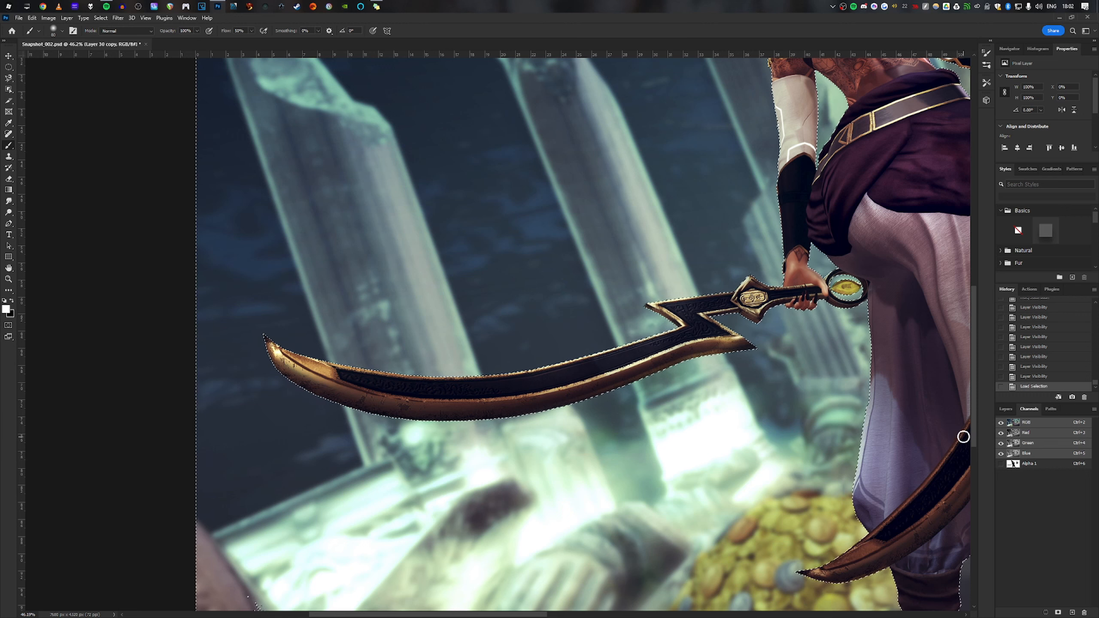
Step: Invert the loaded selection so it covers the woman and her swords, and add a new layer above the Layer 30 copy
key(ctrl+shift+i)
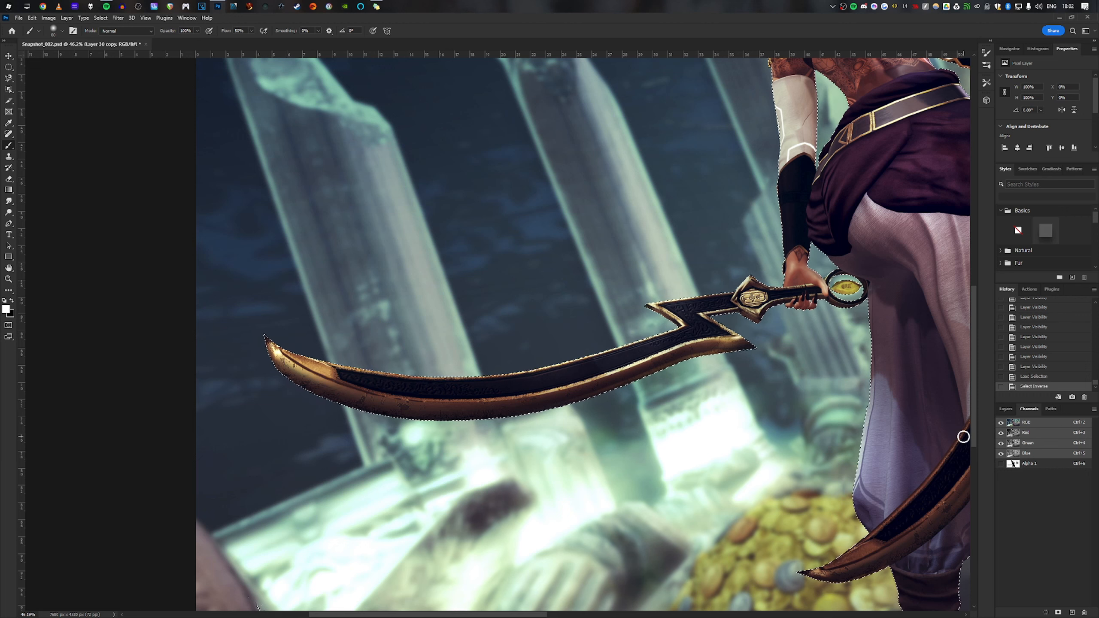
click(1000, 410)
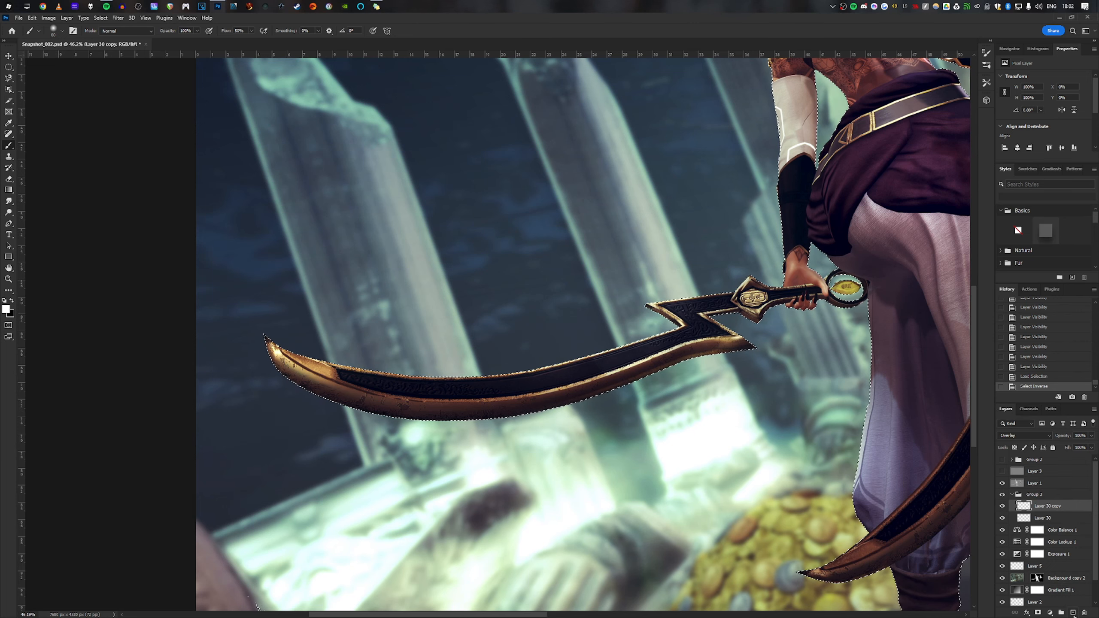
click(1074, 613)
Step: Paint a white rim light with an enlarged brush along the upper edge of the long sword blade, inside the selection
drag(510, 319, 757, 315)
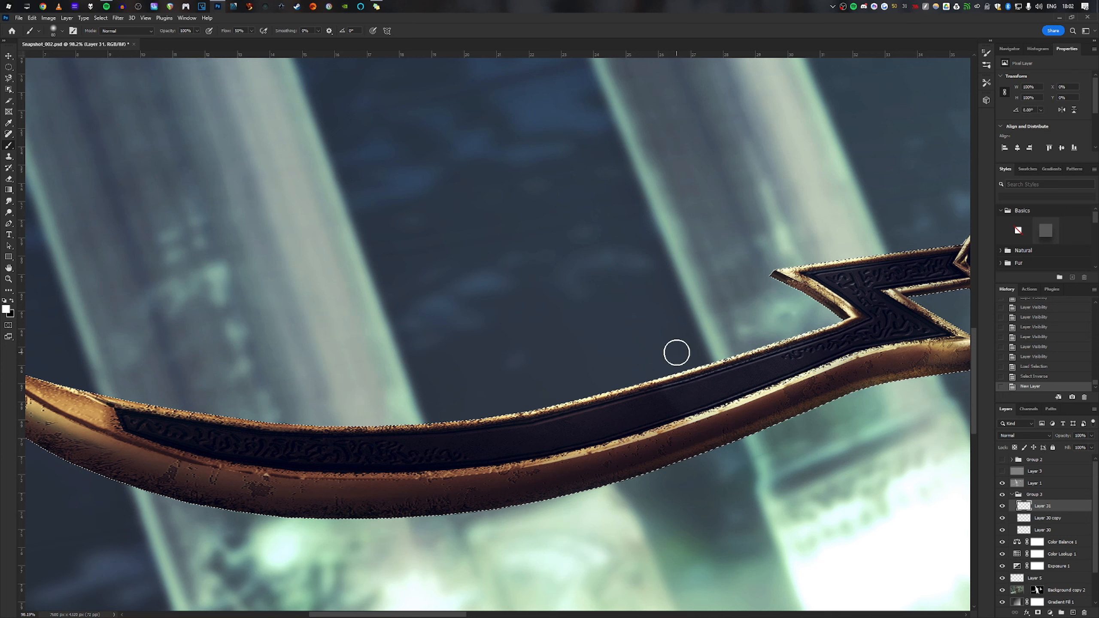
key(bracketright)
key(bracketright)
key(bracketright)
key(bracketright)
key(bracketright)
drag(763, 330, 491, 398)
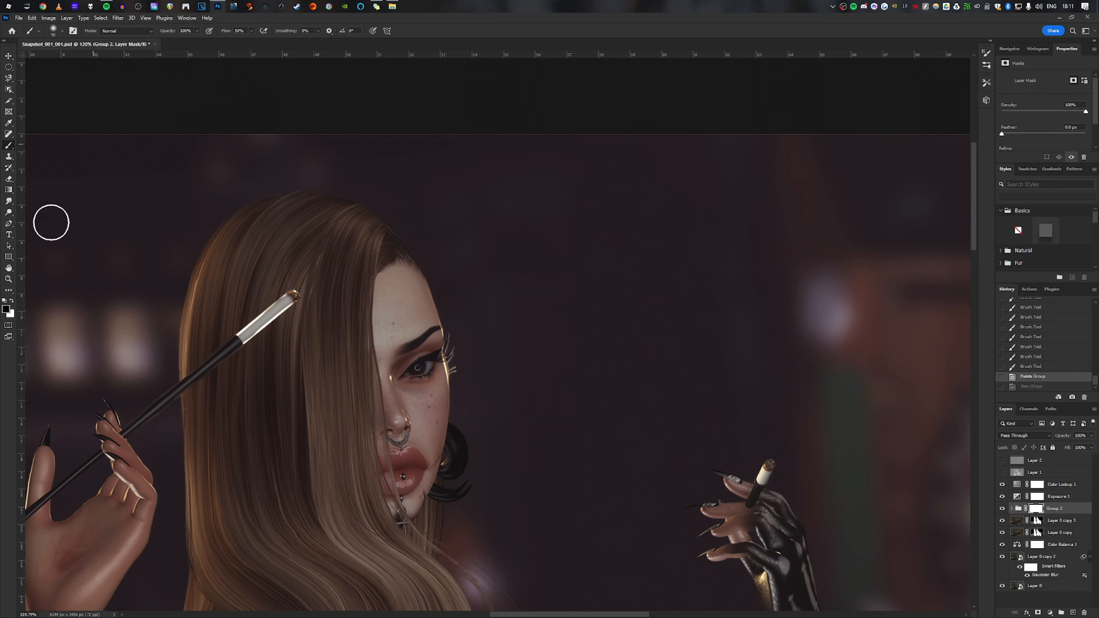
Step: Choose the Pen tool in path mode and create a new group above Group 2 with a new empty layer inside it
click(9, 224)
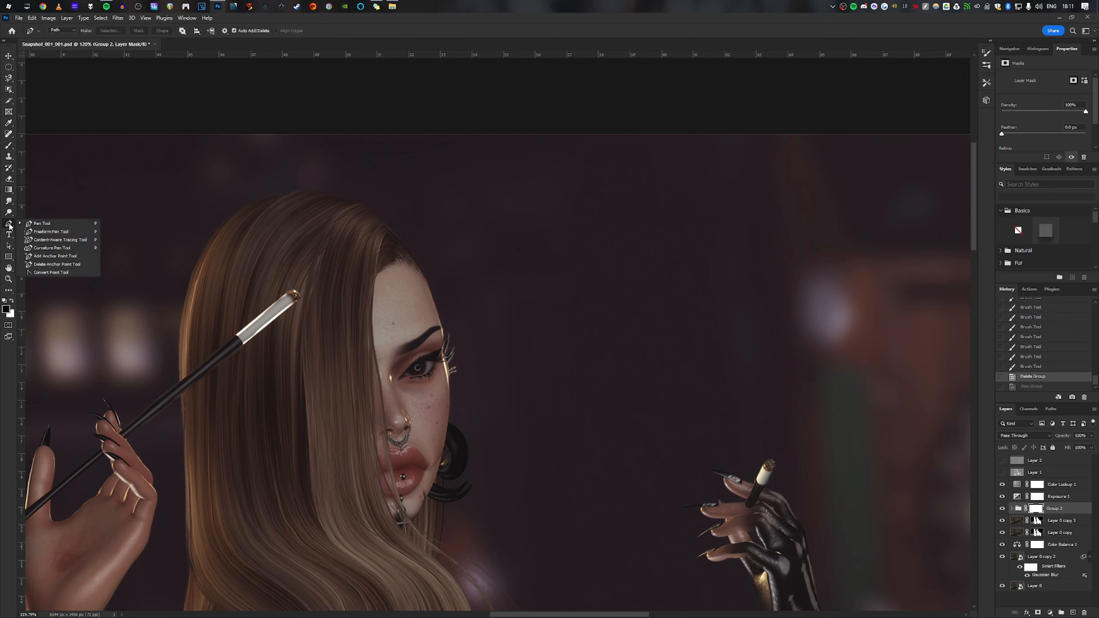
click(40, 224)
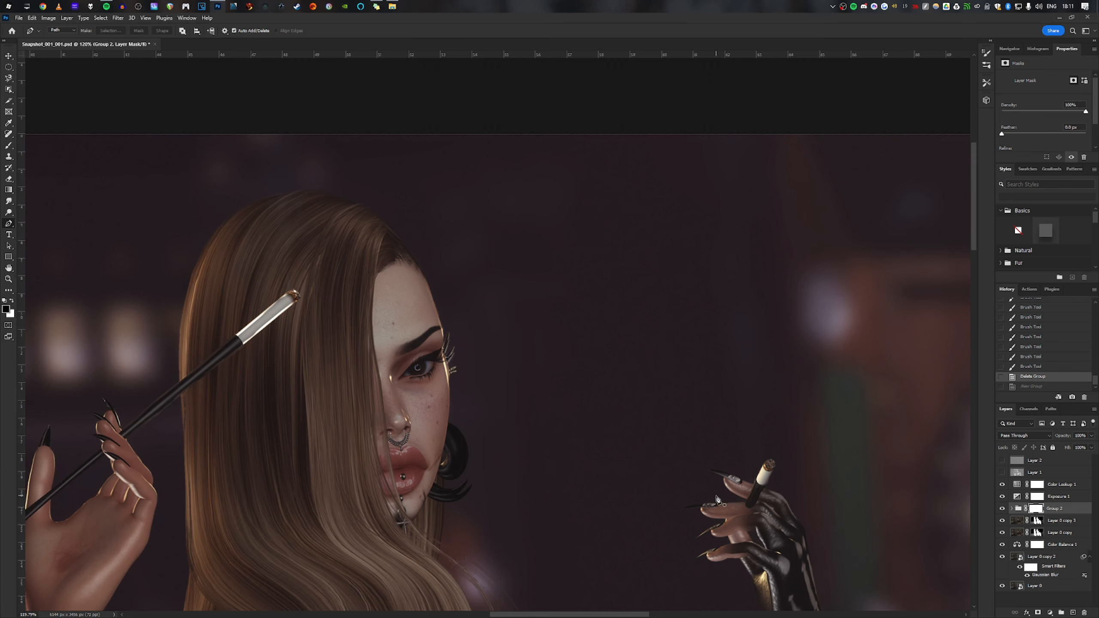
click(1062, 614)
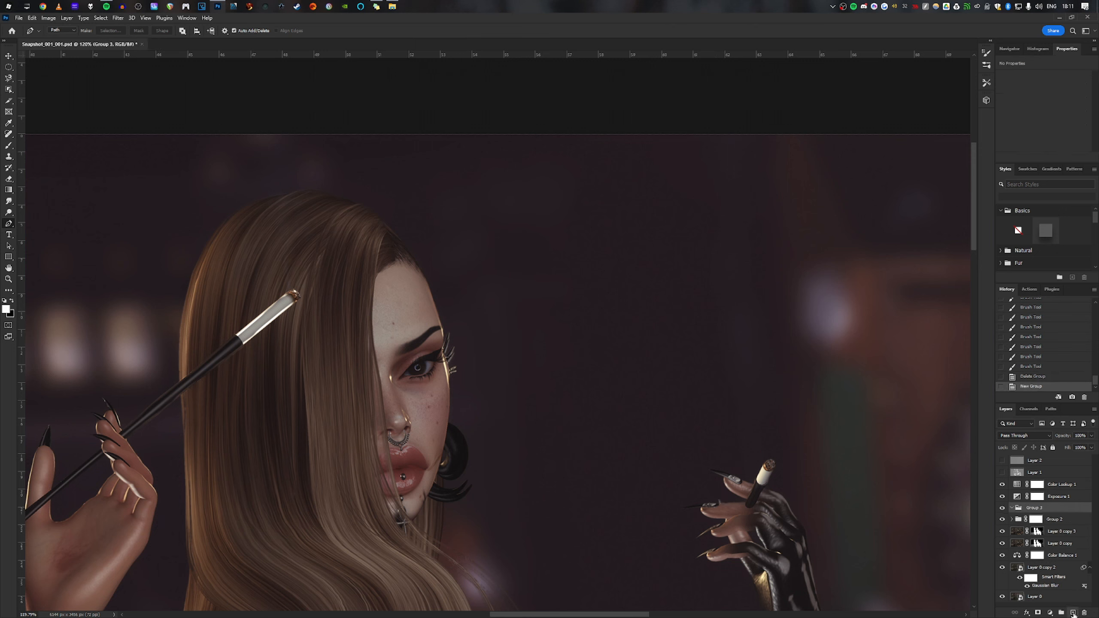
click(1073, 613)
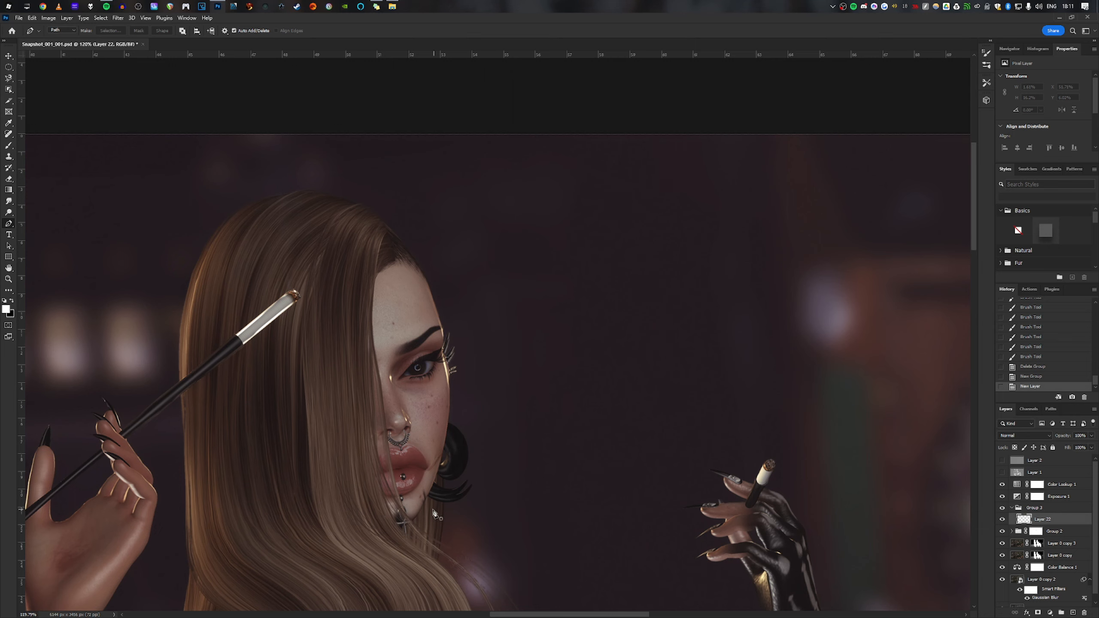